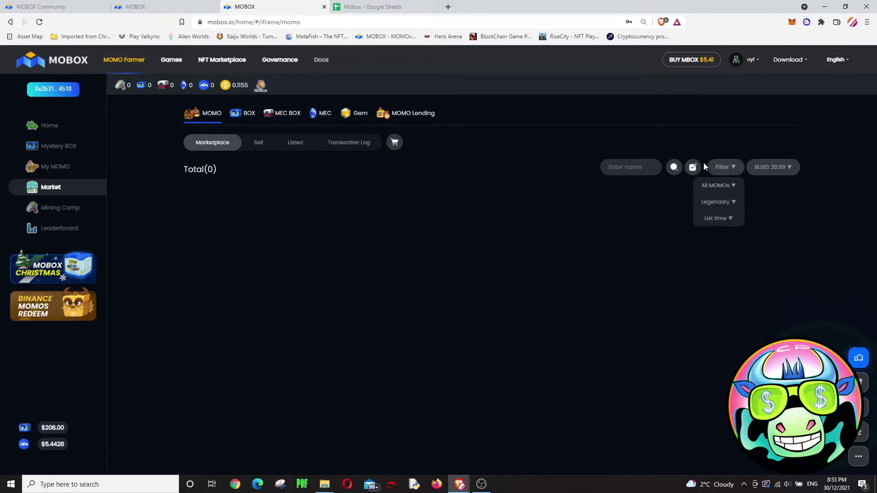
Filter the MOMO marketplace listings by Rare quality
click(715, 202)
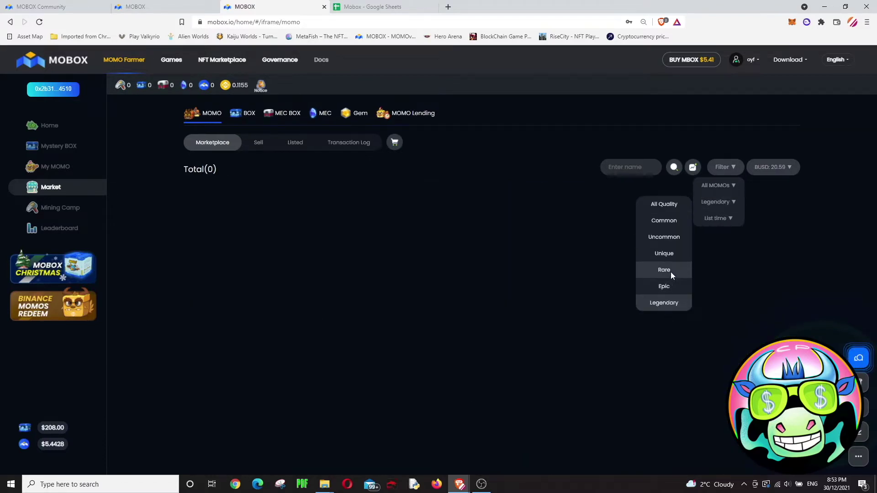
click(670, 272)
scroll(539, 303, down, 4)
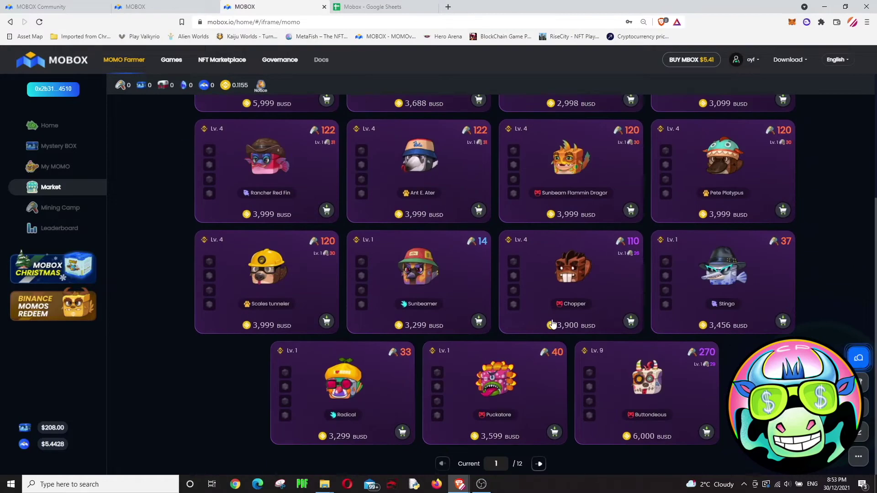
scroll(552, 324, up, 4)
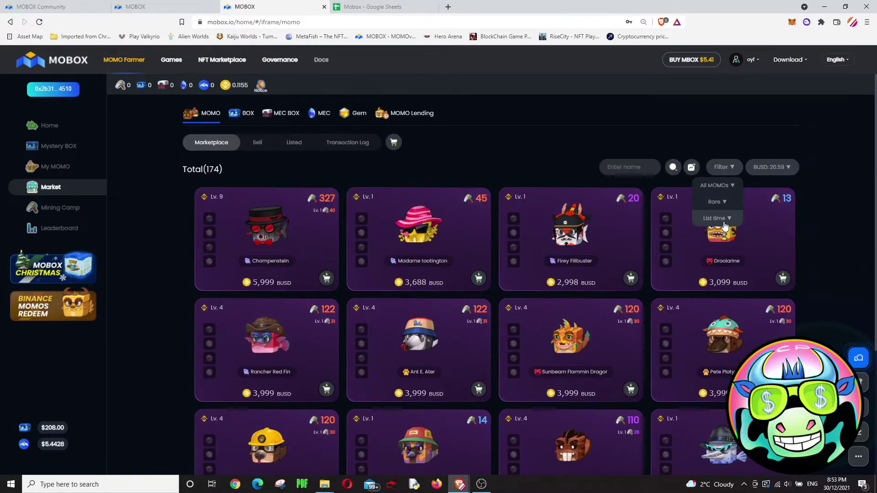
Sort the Rare MOMO listings by ascending price and look through the first page of offers
click(726, 219)
click(677, 254)
scroll(503, 292, down, 2)
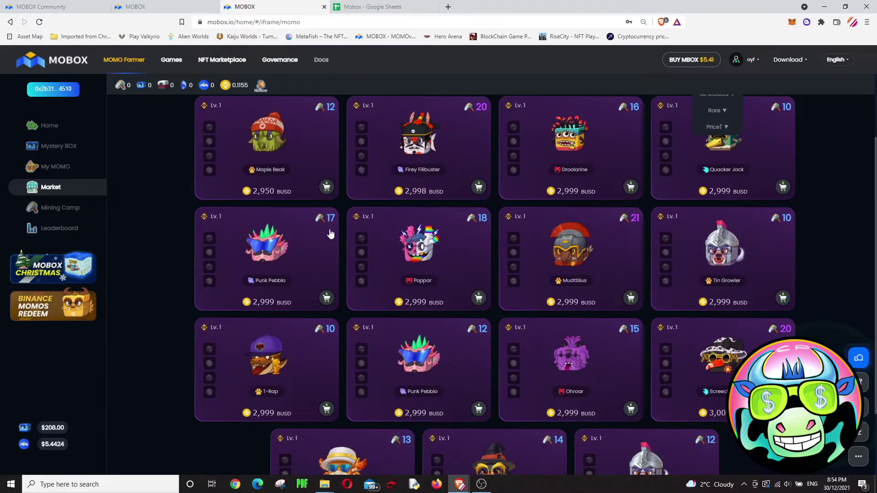
scroll(581, 285, down, 2)
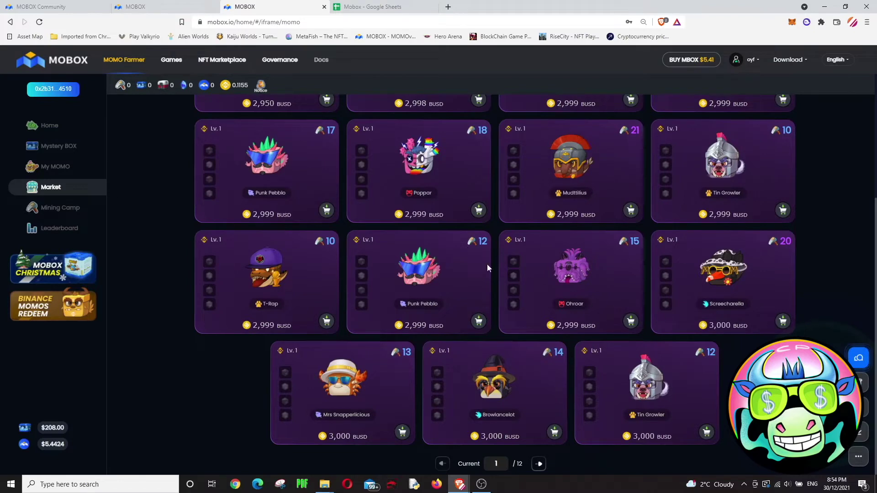
scroll(514, 279, up, 4)
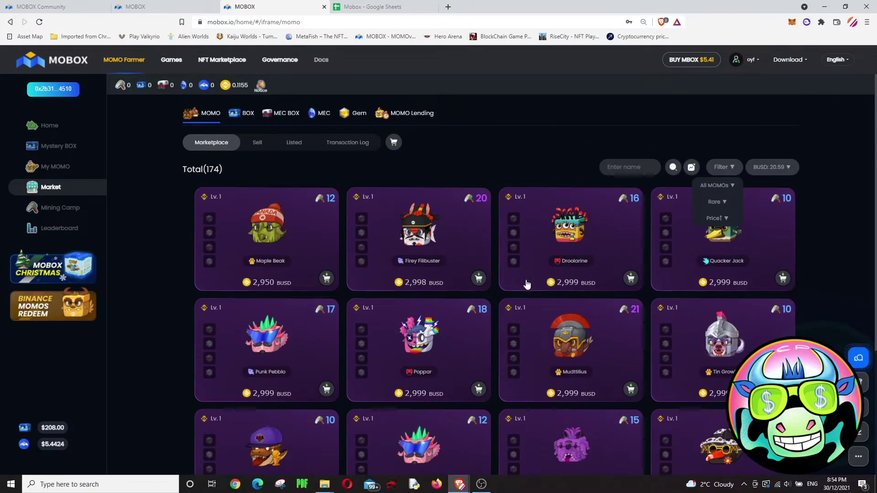
click(365, 8)
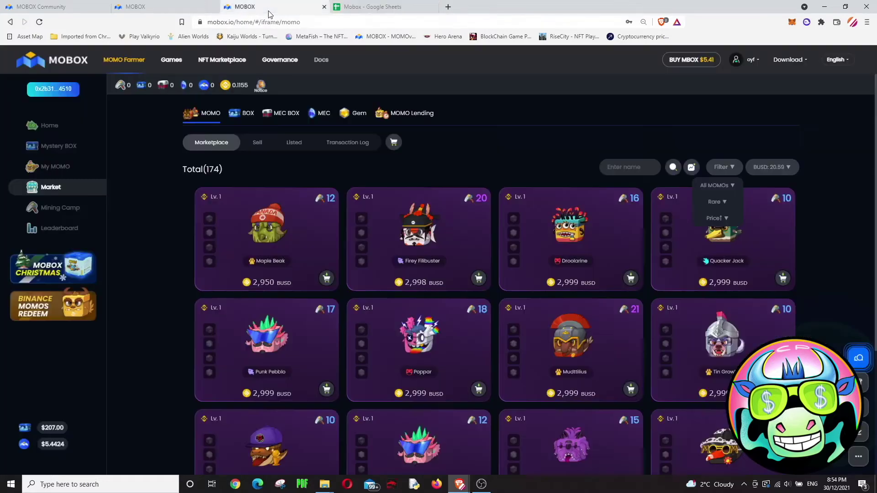
click(264, 3)
mouse_move(288, 111)
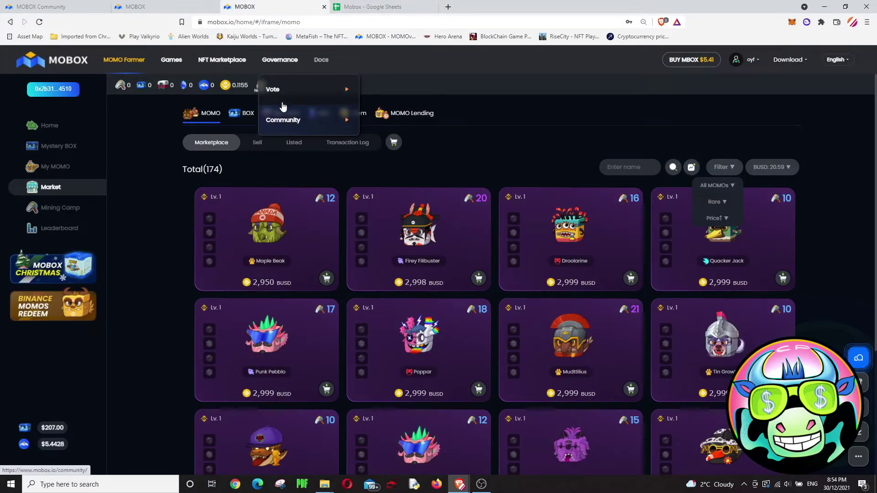
click(157, 6)
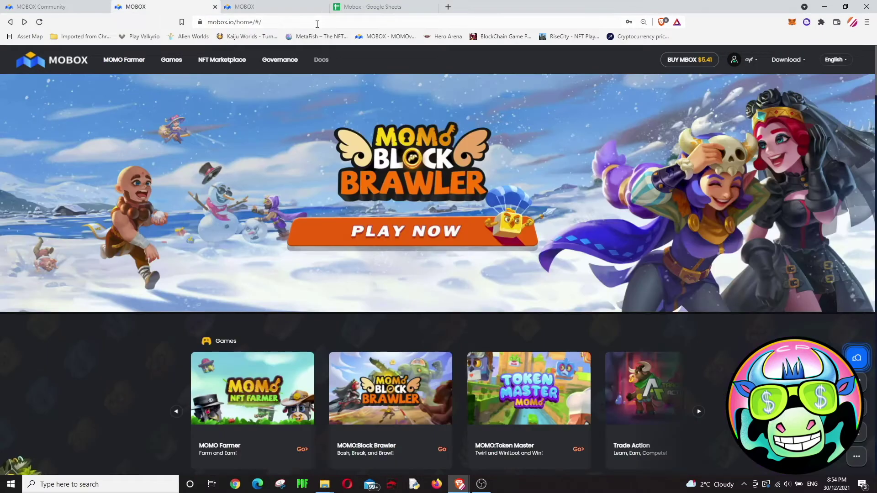
click(251, 5)
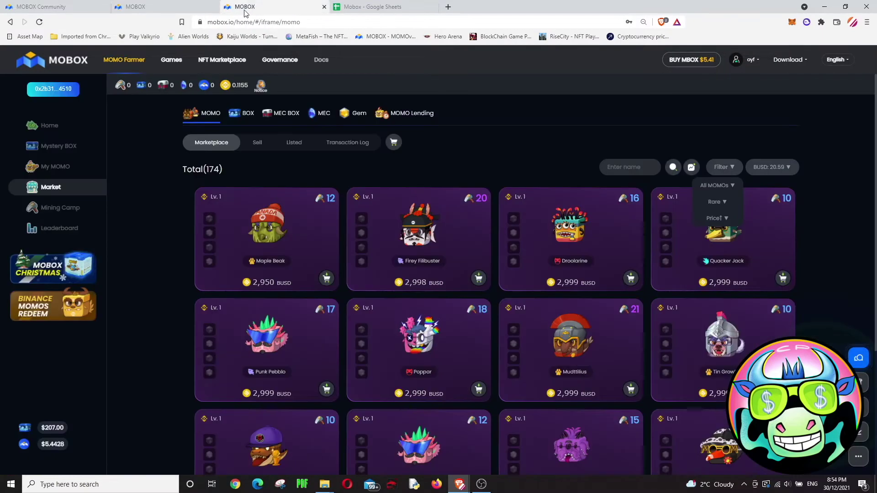
Open the MOBOX Community Christmas Event article and read the Lucky Wheel rules and reward probabilities
click(79, 5)
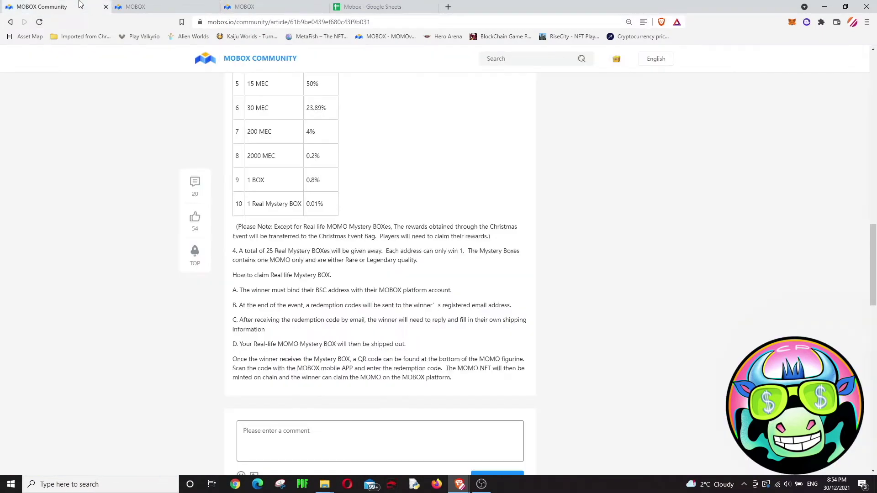
scroll(357, 209, up, 20)
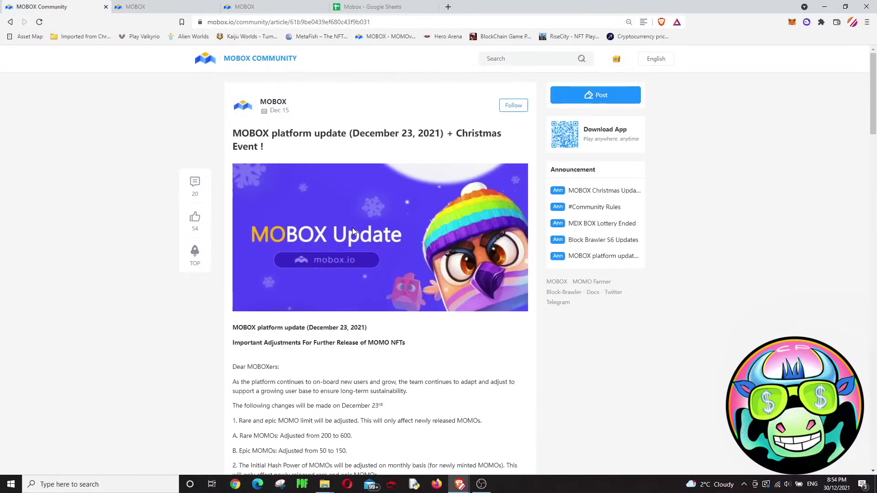
scroll(354, 233, down, 5)
scroll(355, 233, down, 5)
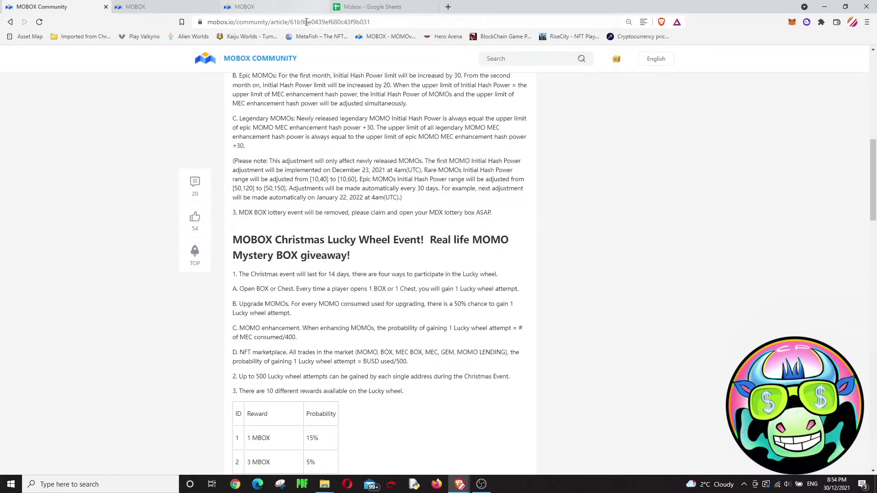
scroll(330, 230, down, 4)
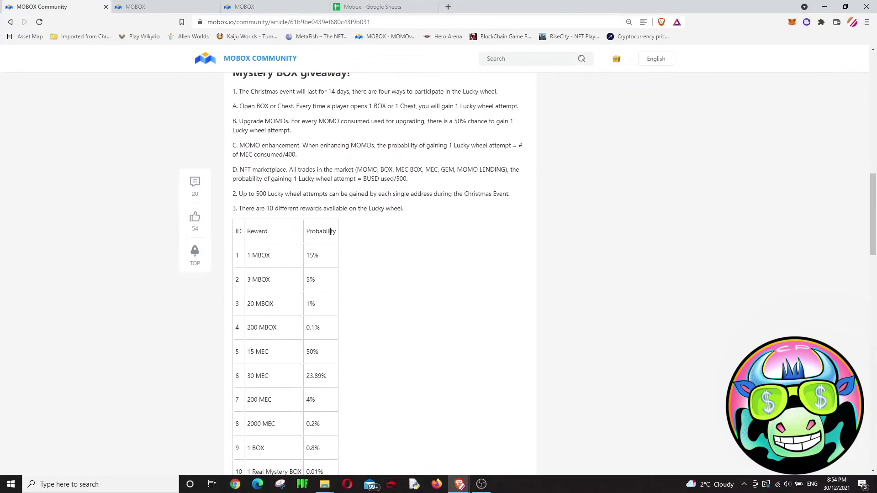
Switch to the Mobox Google Sheet and set the initial investment in cell E12 to 210
click(370, 8)
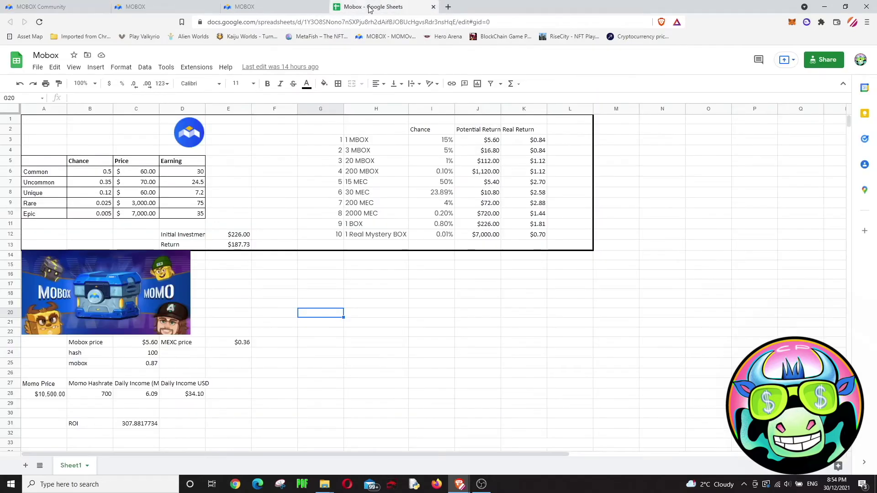
click(233, 238)
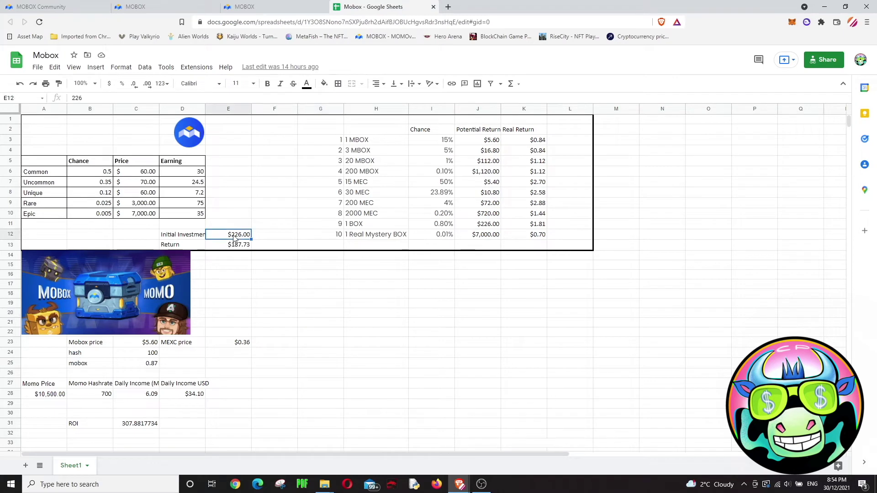
text(210)
key(Return)
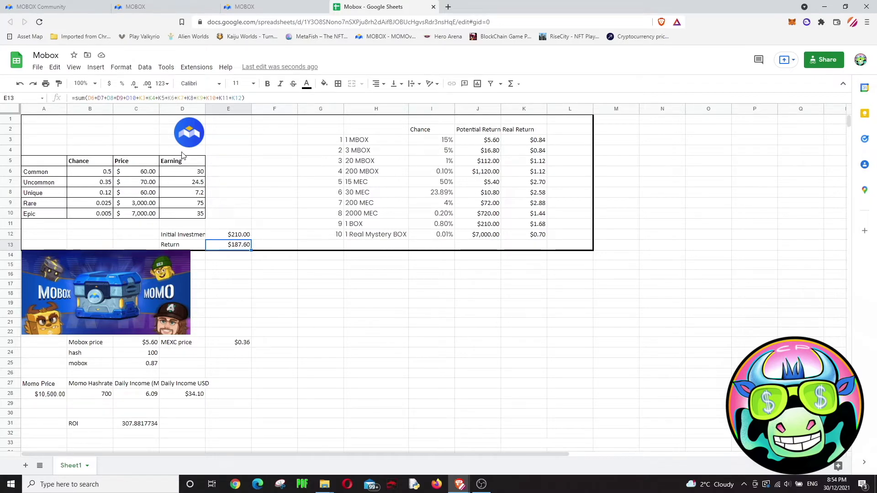
Examine the prices and earnings in the MOMO rarity table and the chances in the Lucky Wheel reward table
click(121, 170)
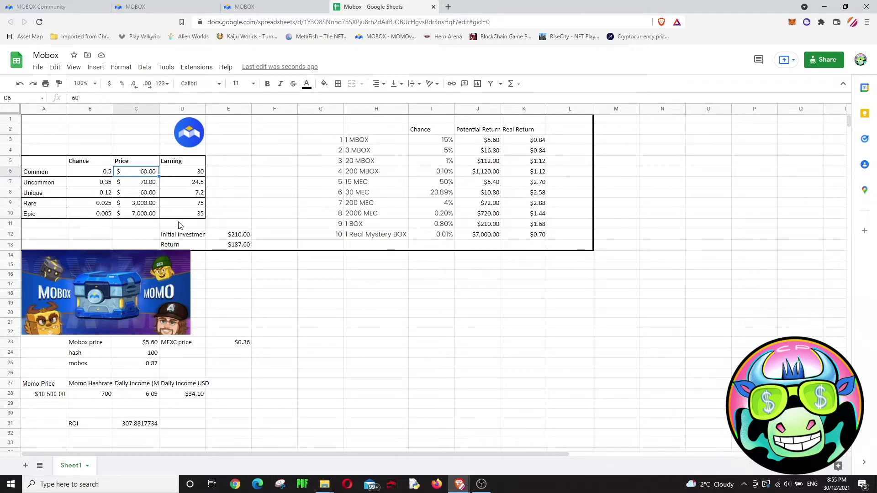
drag(181, 213, 183, 178)
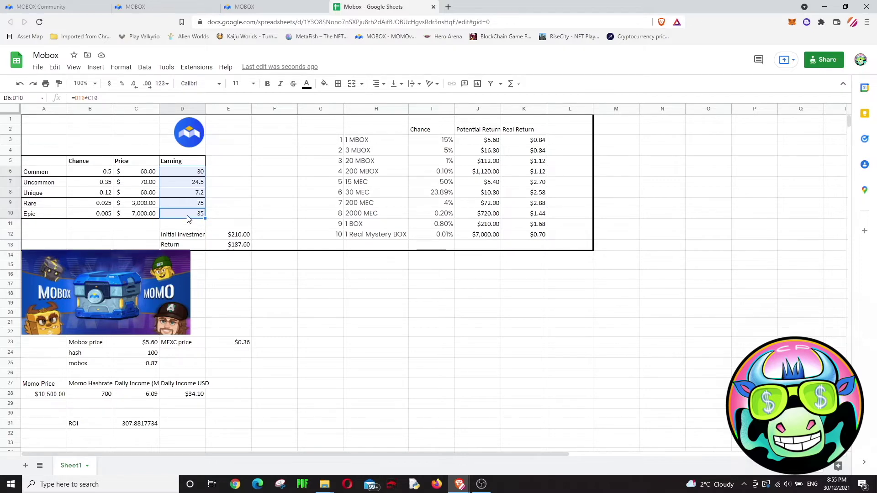
click(238, 208)
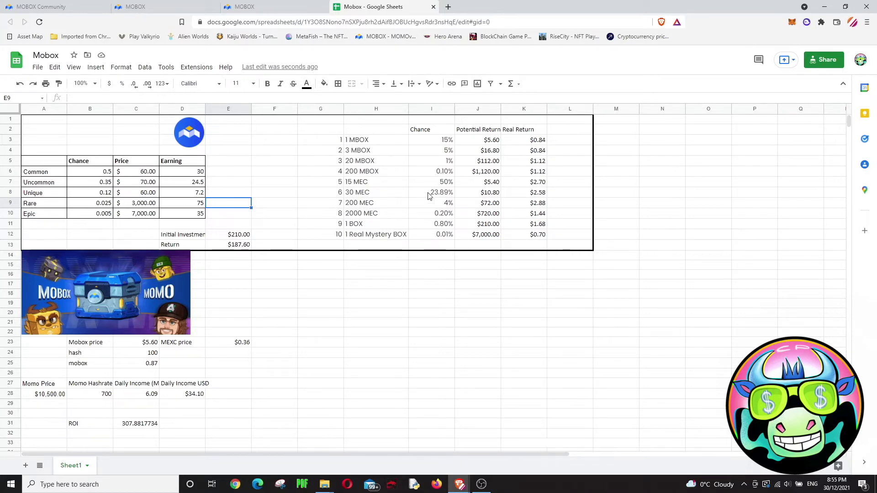
drag(321, 140, 552, 205)
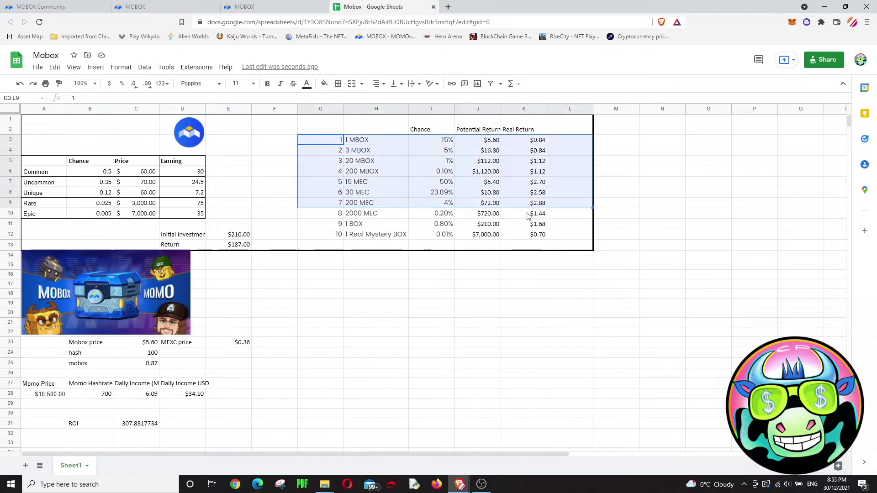
click(579, 223)
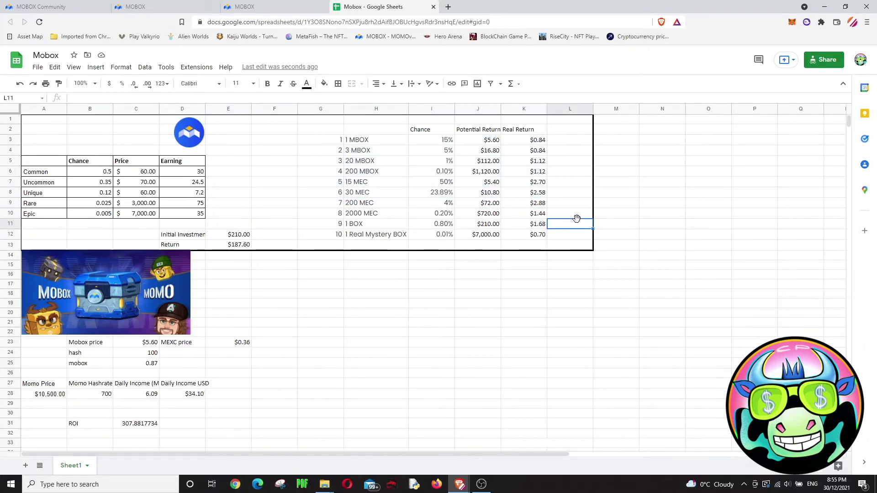
click(443, 154)
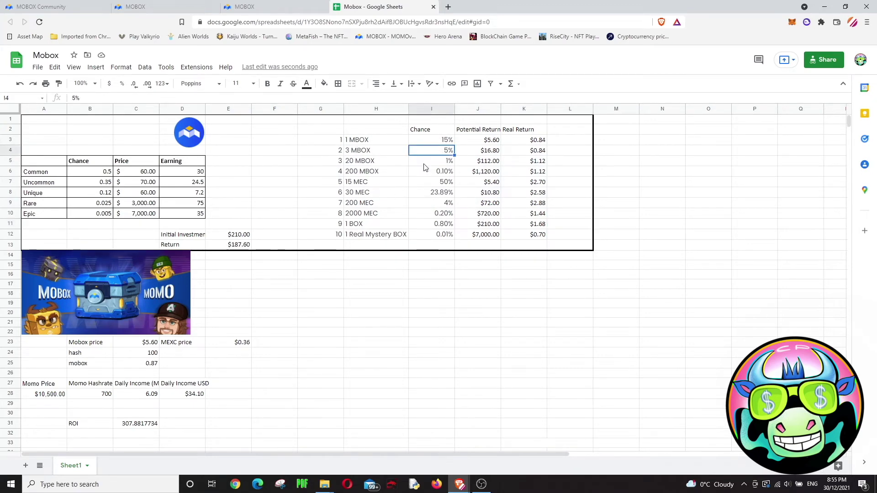
click(445, 216)
click(445, 204)
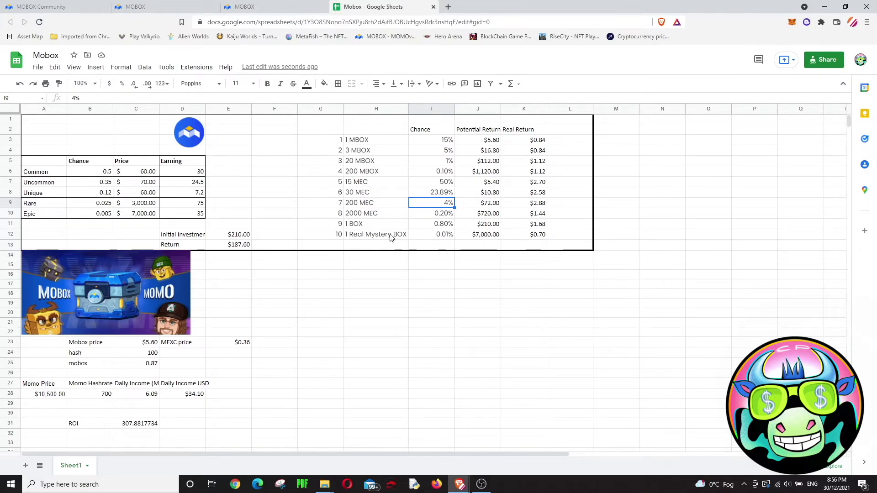
Check the Rare, Epic and Common MOMO prices against the Real Mystery BOX potential return
click(140, 214)
click(136, 207)
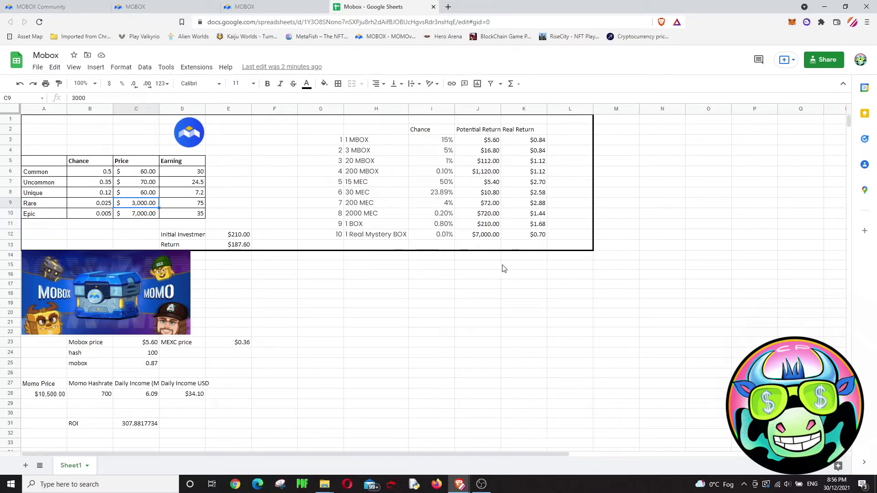
click(488, 236)
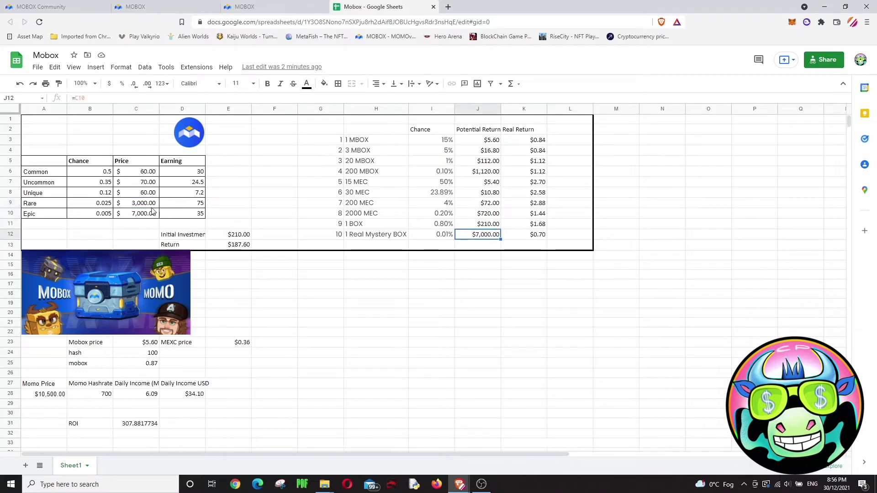
click(51, 205)
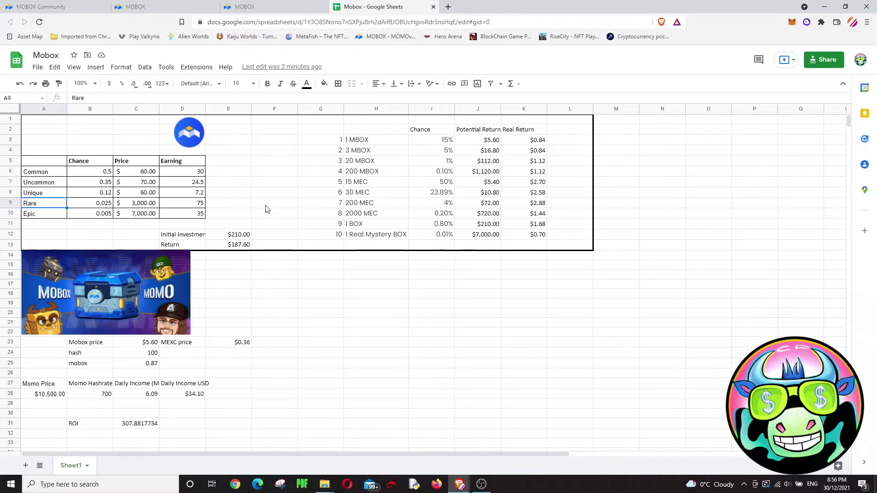
click(142, 175)
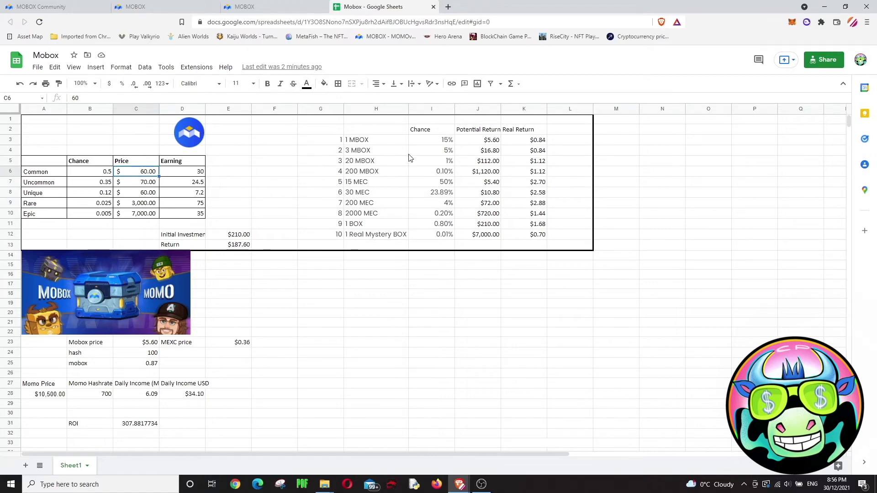
Compare the prizes on the MOBOX Christmas wheel page with the sheet's 15 MEC and 30 MEC potential returns and the Epic price
key(ctrl+shift+Tab)
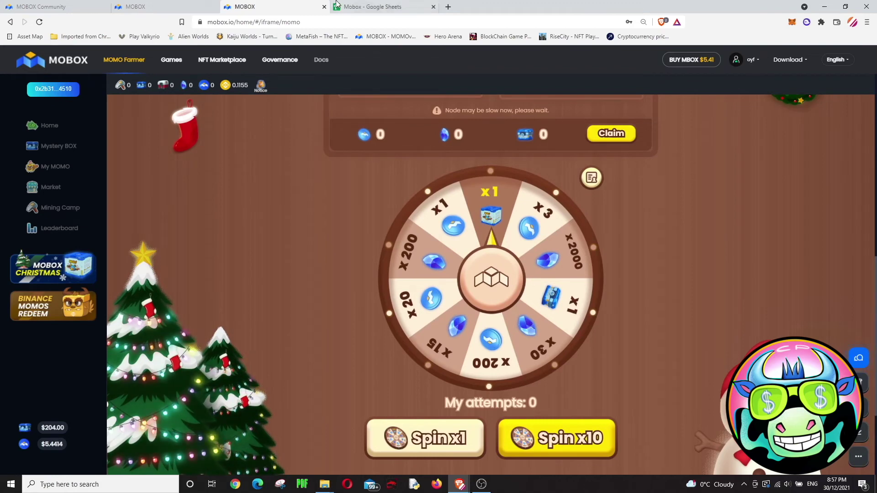
click(366, 7)
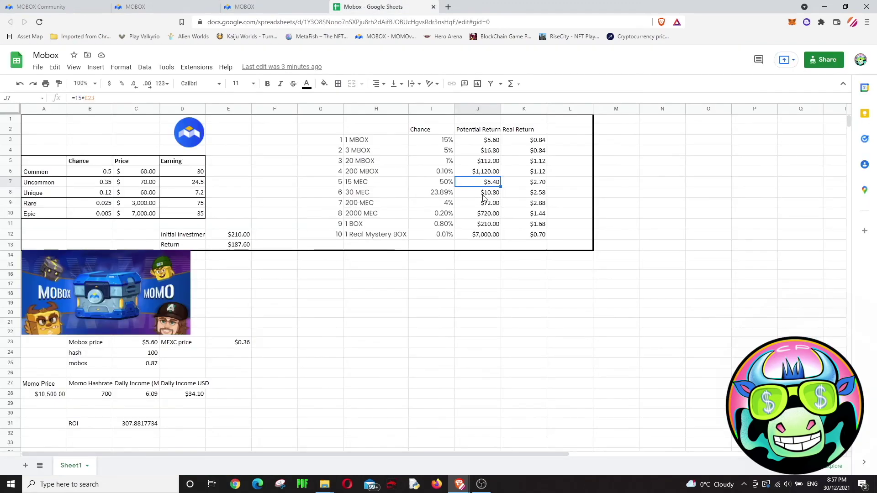
click(484, 196)
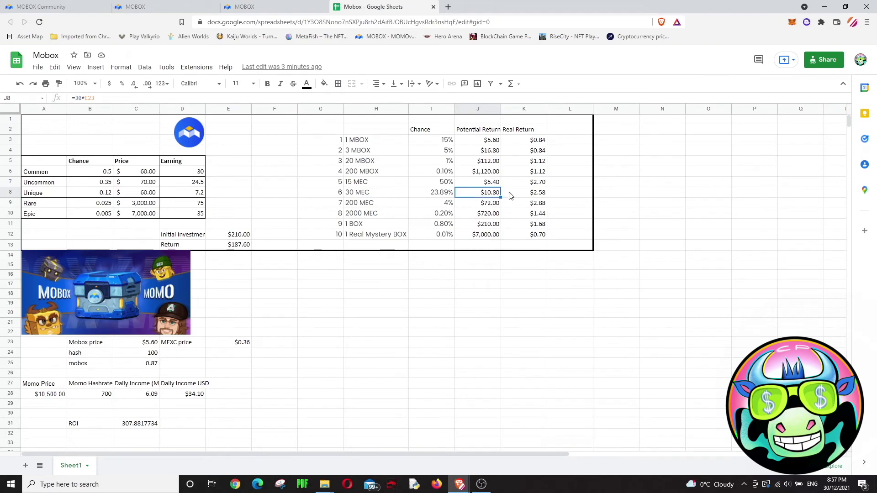
click(478, 182)
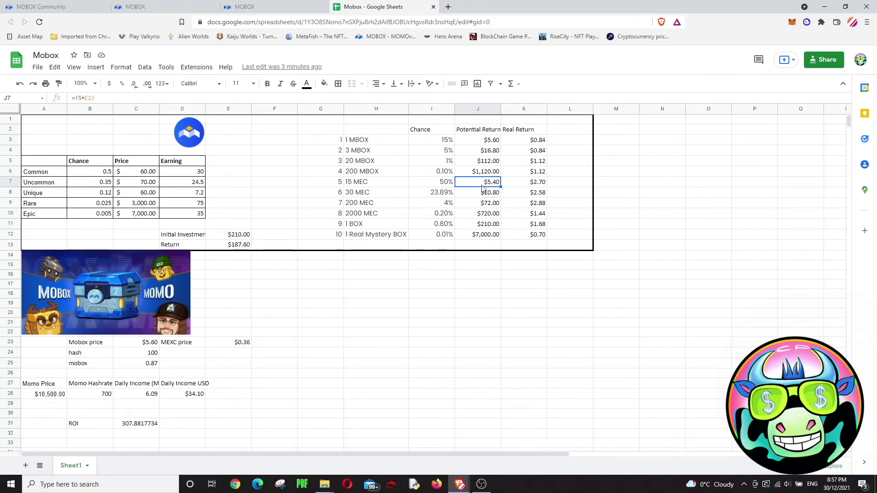
click(260, 8)
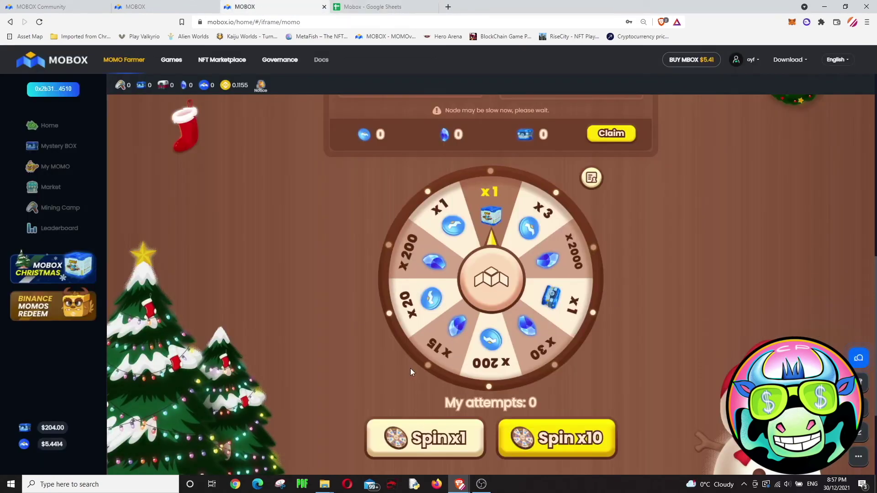
key(ctrl+Tab)
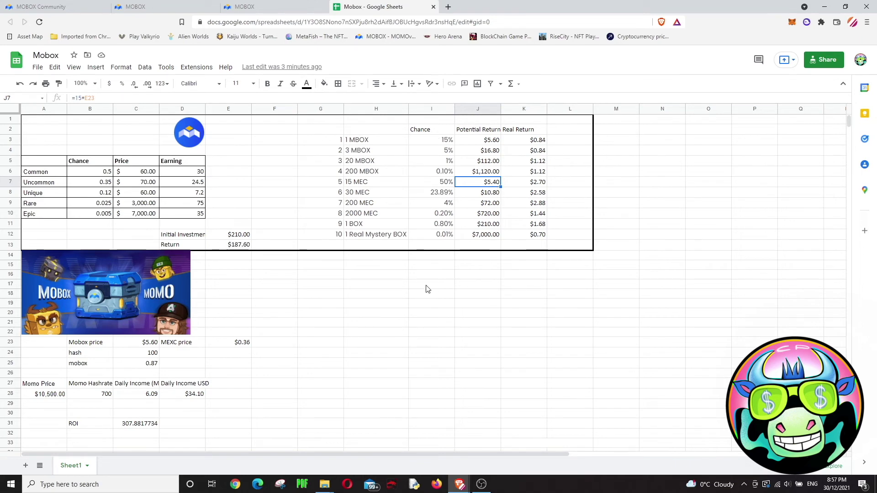
click(145, 213)
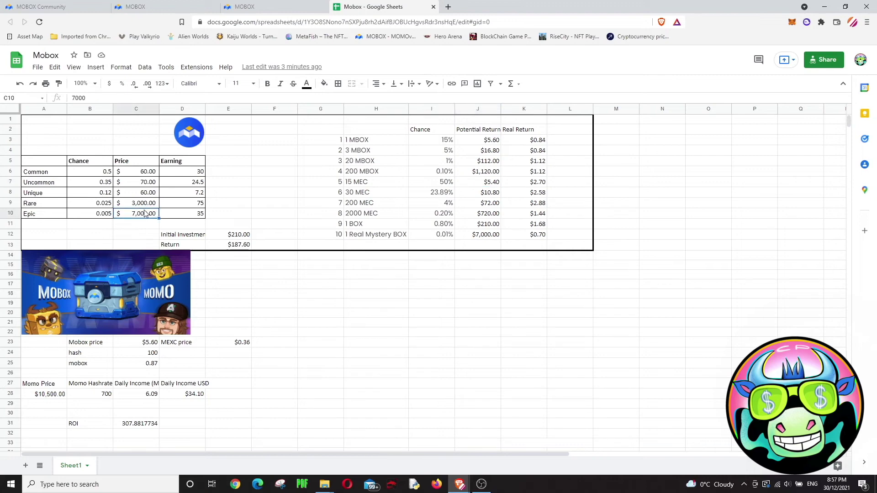
Review the Rare and Common MOMO prices and the formula behind the total Return
click(145, 207)
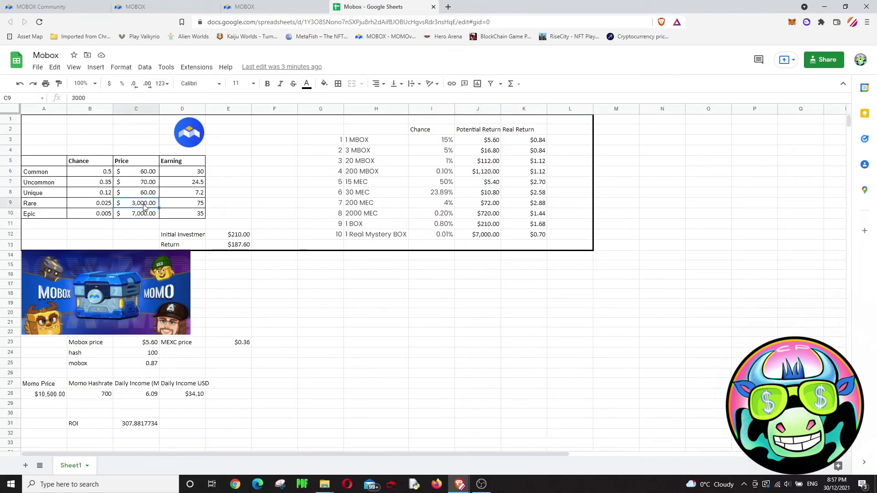
click(142, 173)
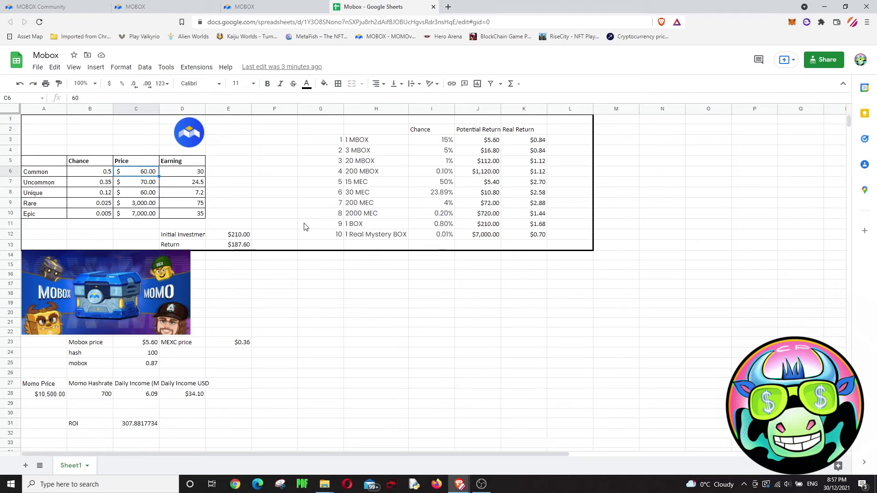
click(237, 245)
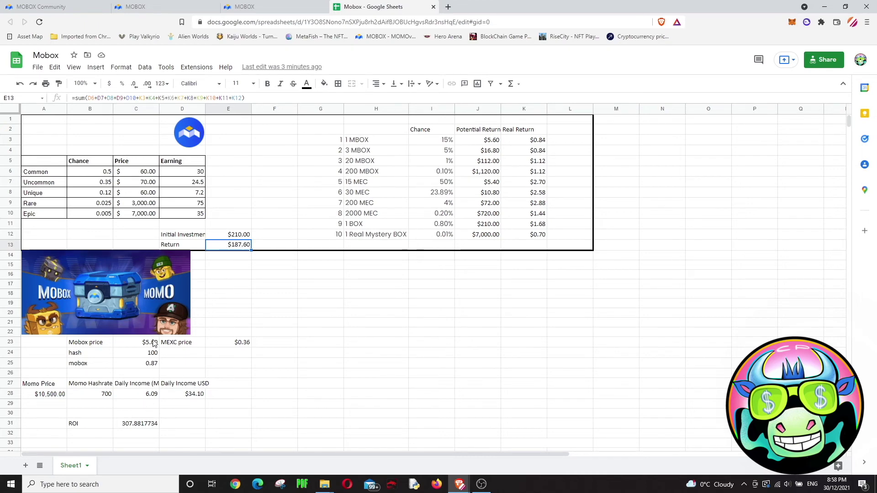
Set the Mobox price in cell C23 to 5.4
click(154, 343)
text(5.4)
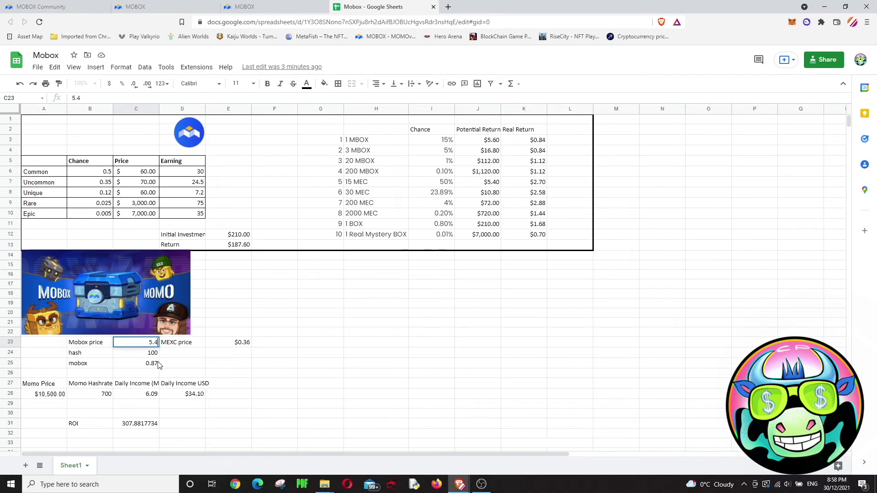
key(Return)
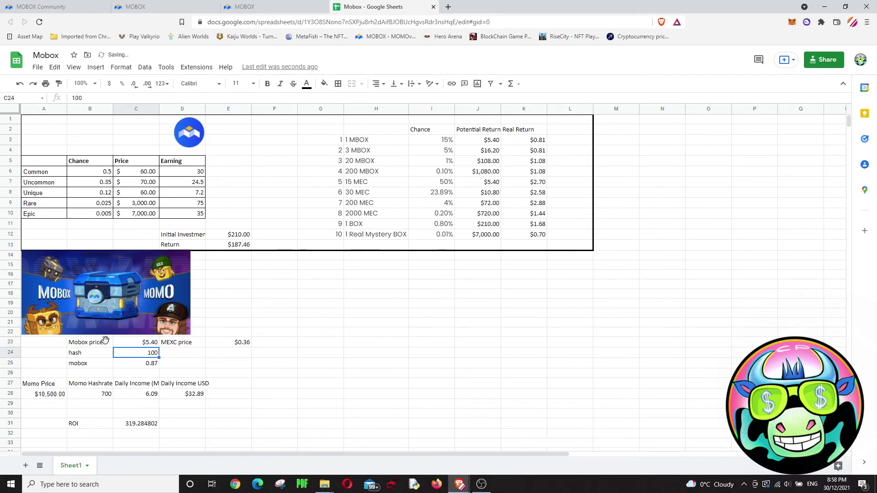
Check the 1 MBOX potential return and compare the total Return with the initial investment and the Rare MOMO price
click(477, 139)
click(247, 248)
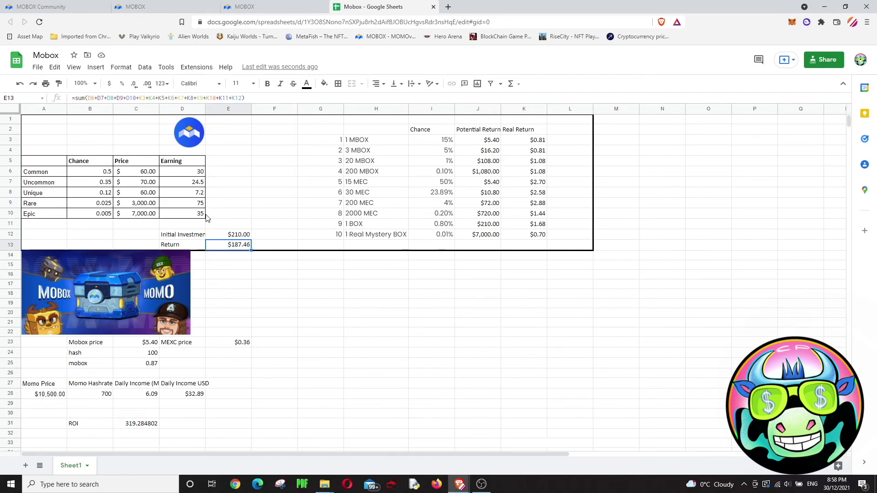
click(233, 235)
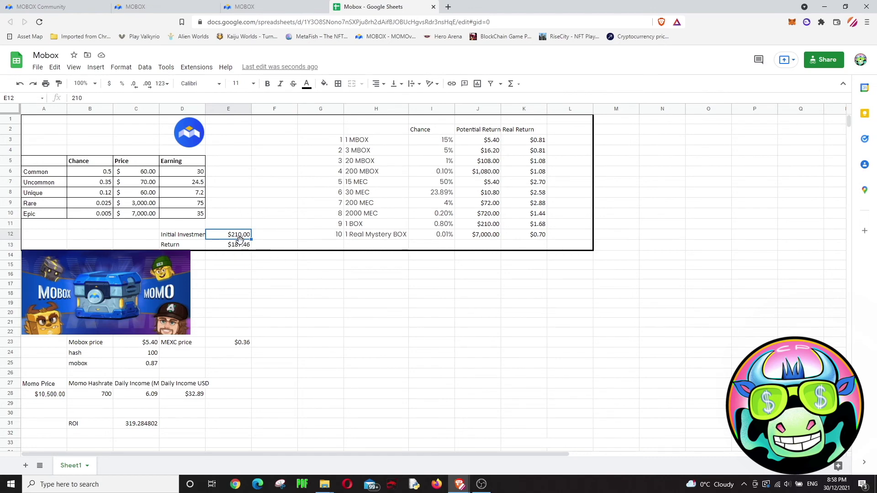
click(135, 205)
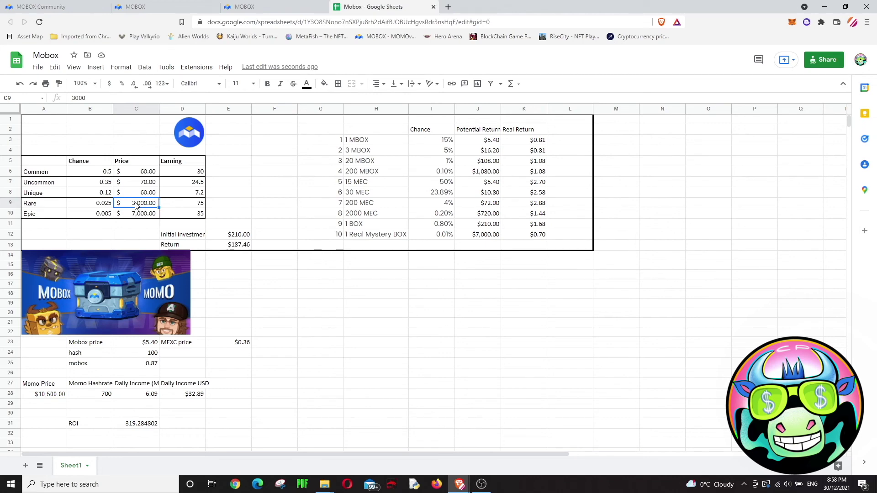
click(315, 245)
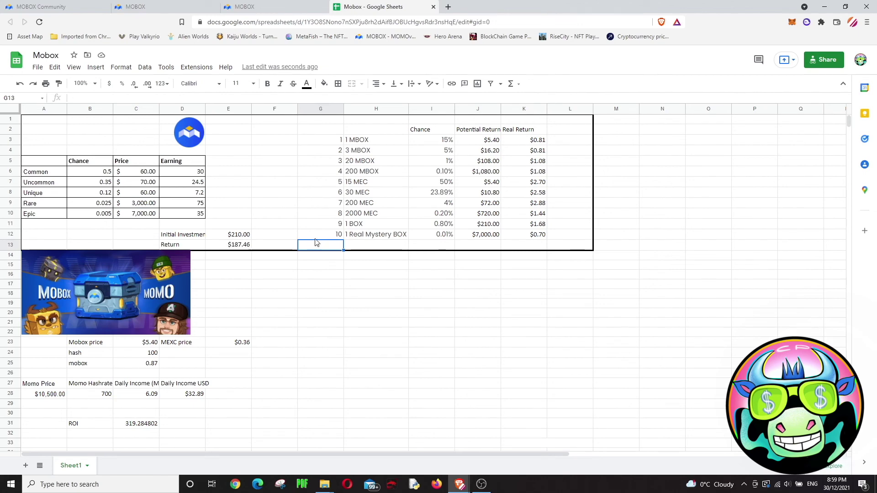